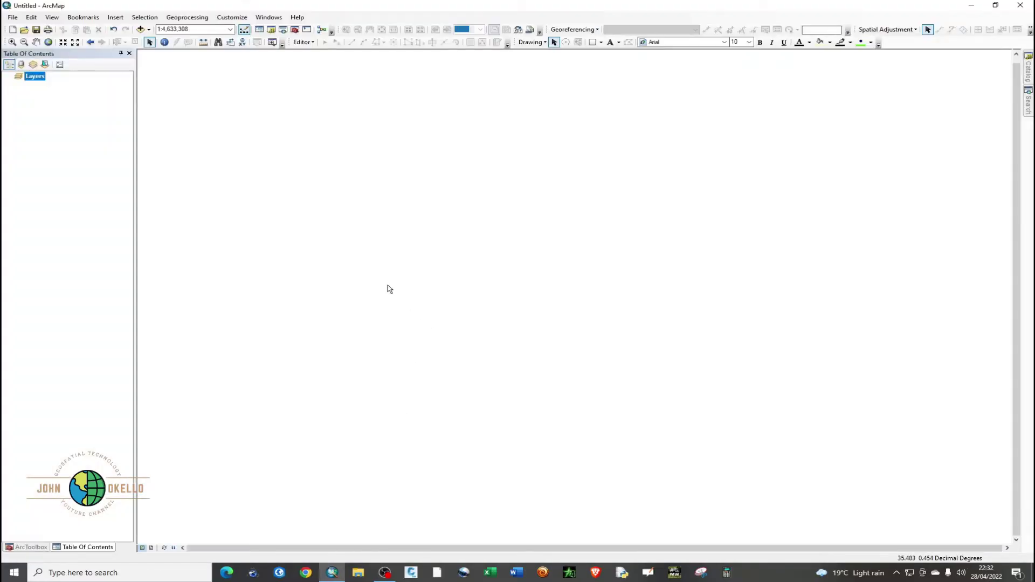
# Add counties.shp from the Counties folder as a map layer
pyautogui.click(142, 29)
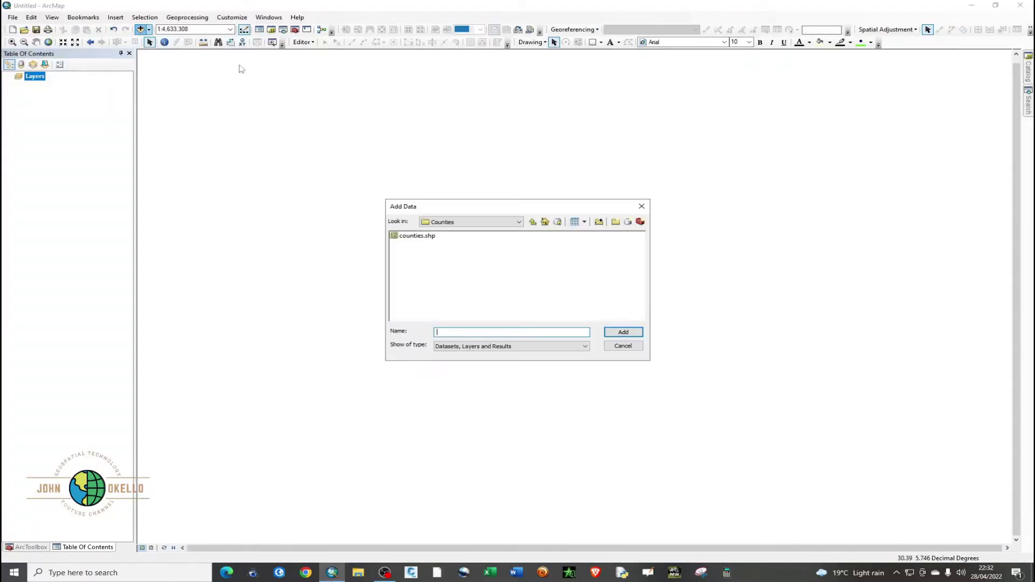
pyautogui.click(413, 236)
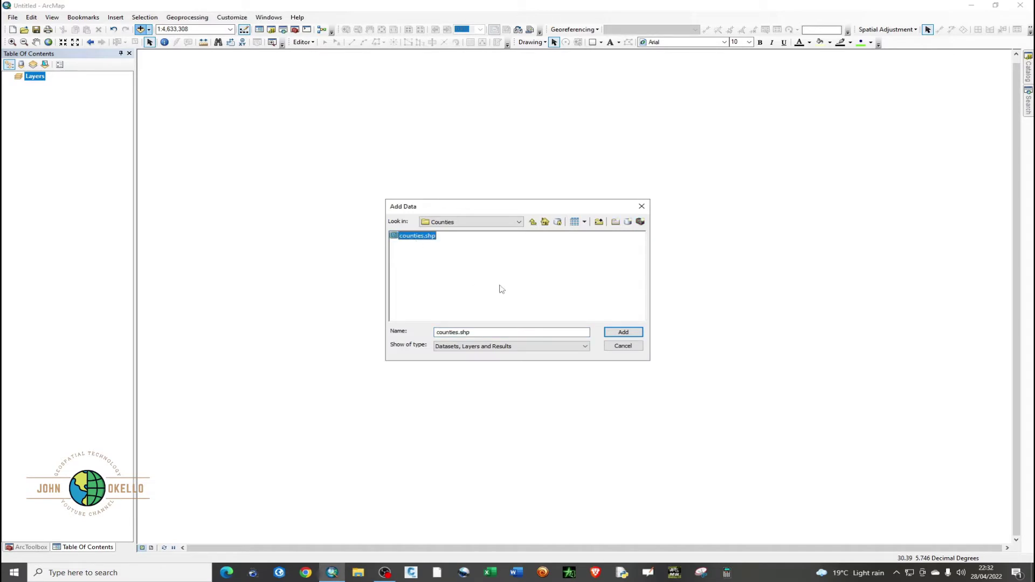
pyautogui.click(623, 332)
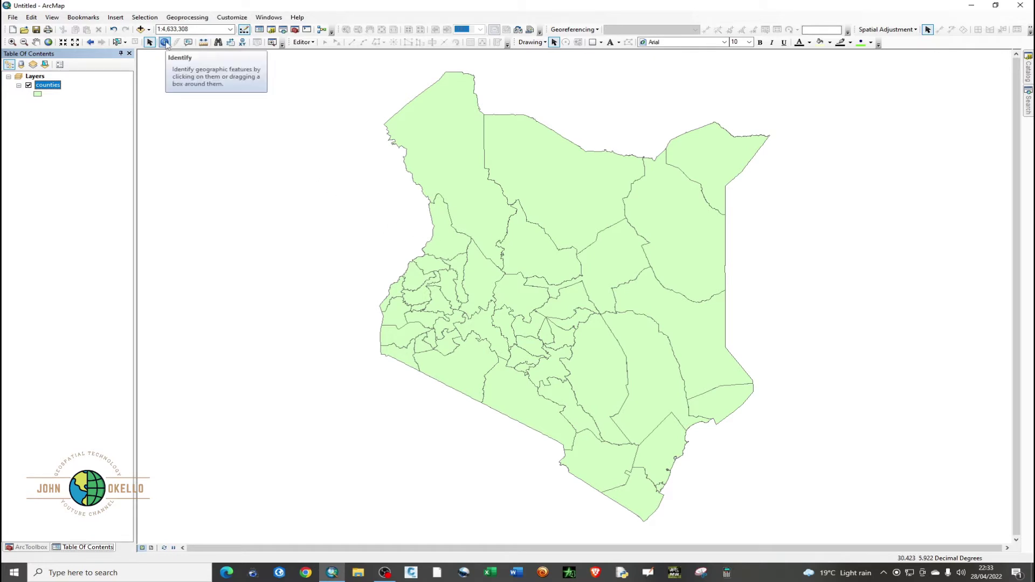
# Identify several counties on the map, including Tana River, Wajir and a northern county
pyautogui.click(164, 42)
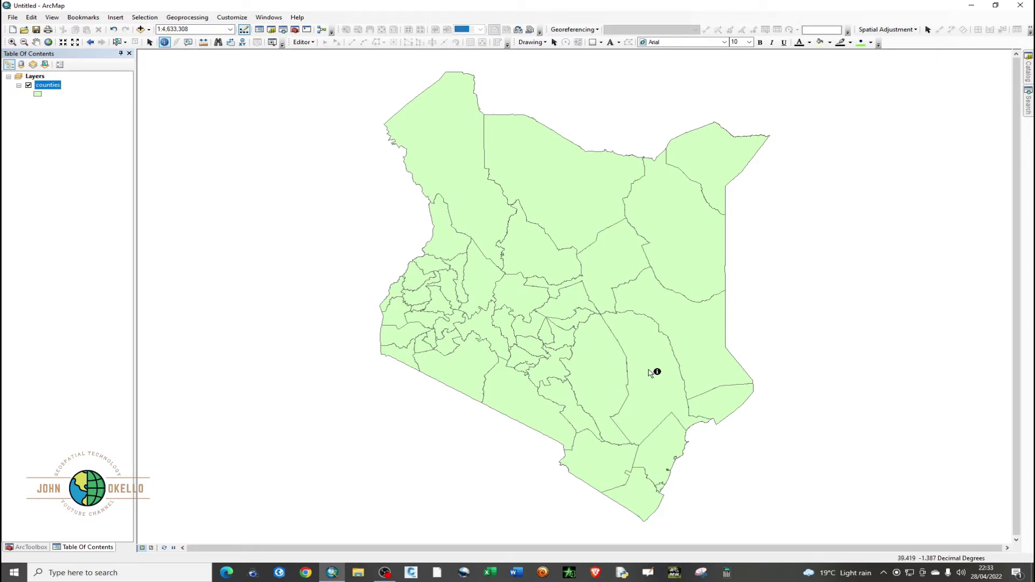
pyautogui.click(598, 353)
pyautogui.click(665, 296)
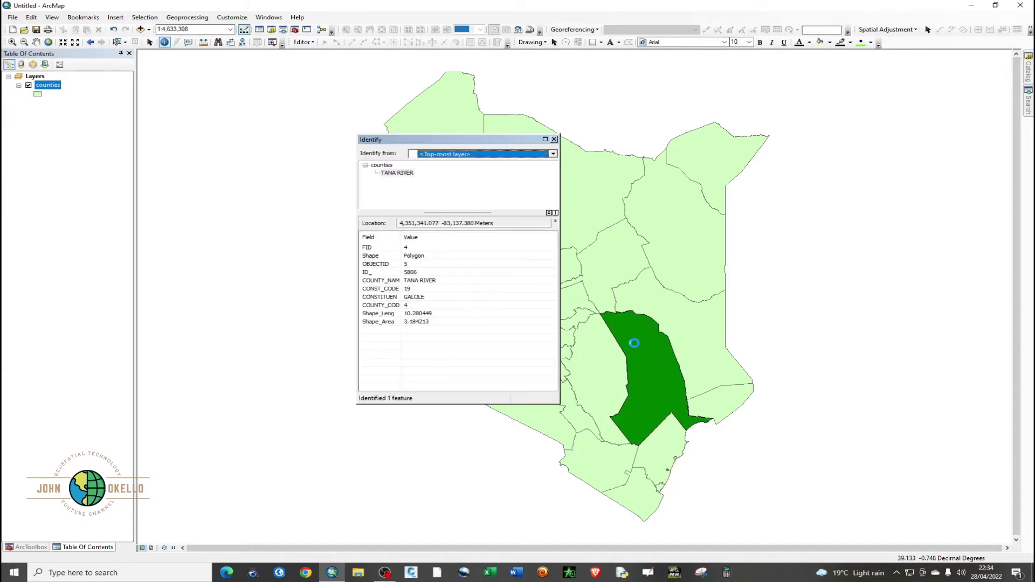
pyautogui.click(668, 285)
pyautogui.click(683, 260)
pyautogui.click(700, 169)
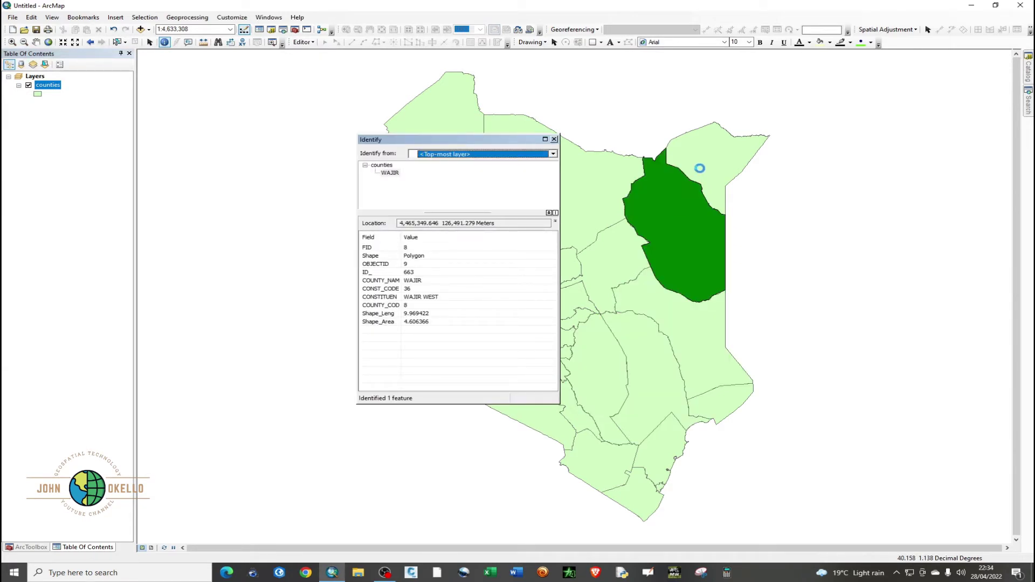
pyautogui.click(615, 182)
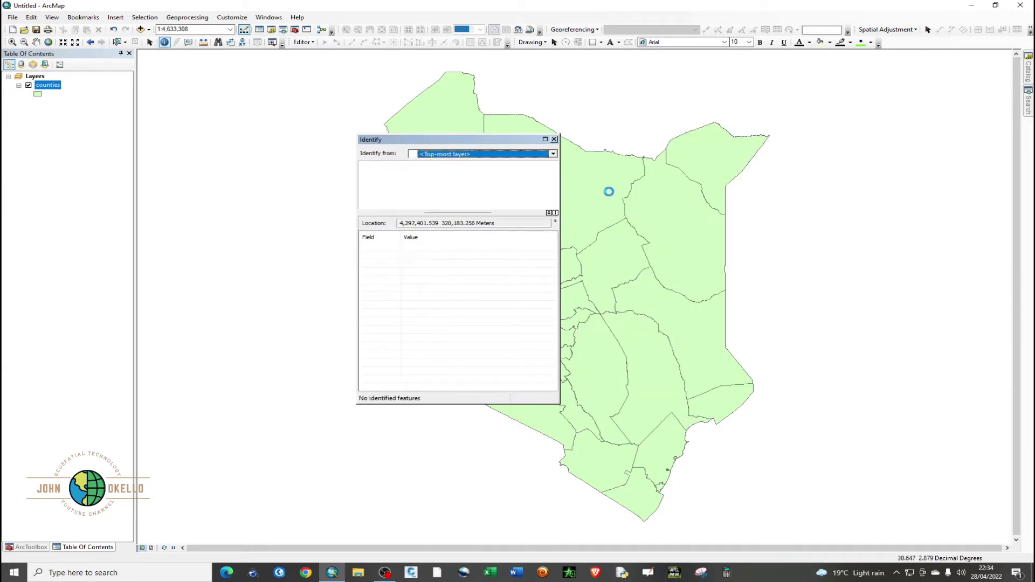
# Identify Marsabit, coastal and southern counties, ending on Tana River with its location readout focused
pyautogui.click(719, 405)
pyautogui.click(659, 448)
pyautogui.click(644, 495)
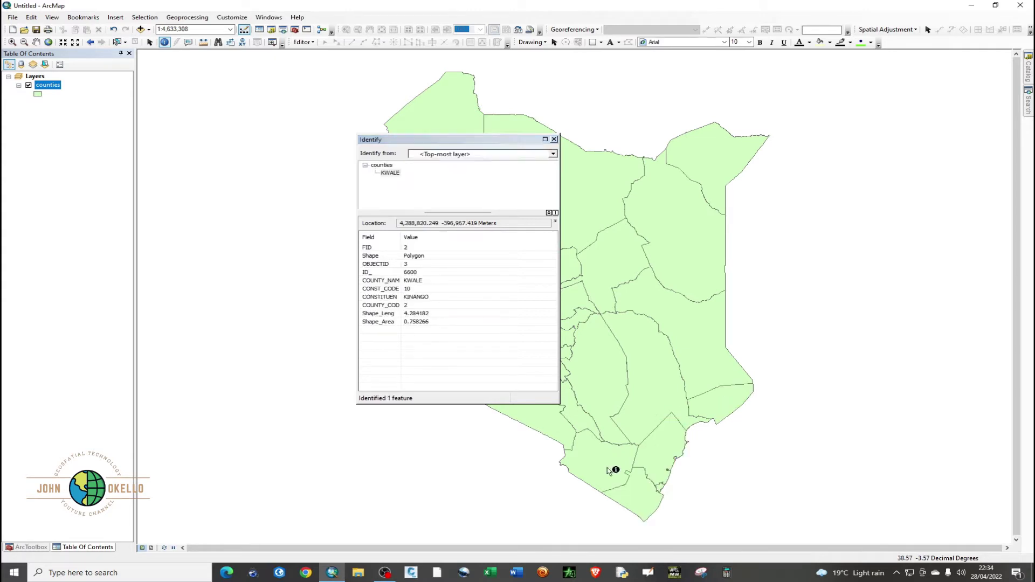
pyautogui.click(619, 489)
pyautogui.click(559, 426)
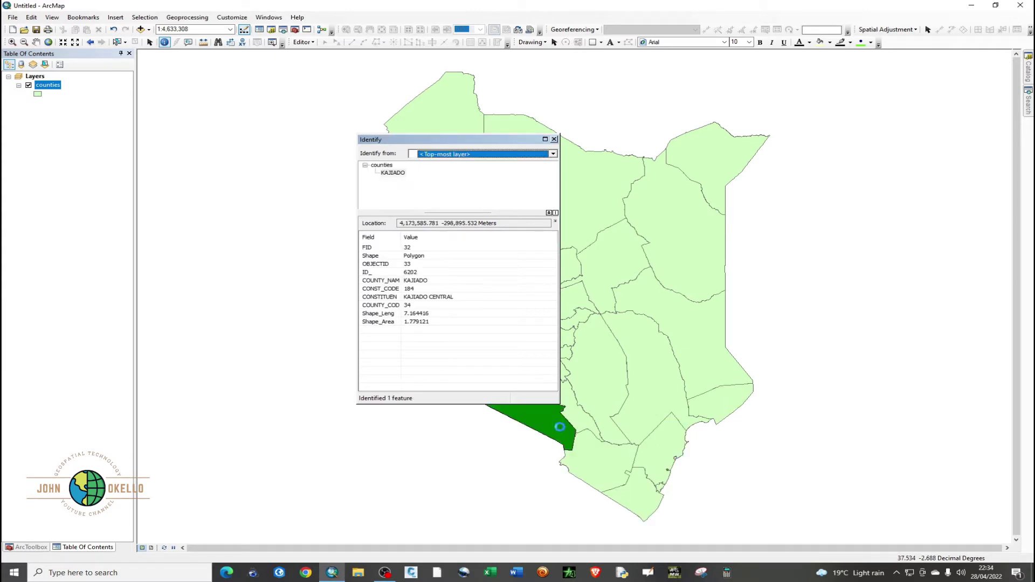
pyautogui.click(662, 384)
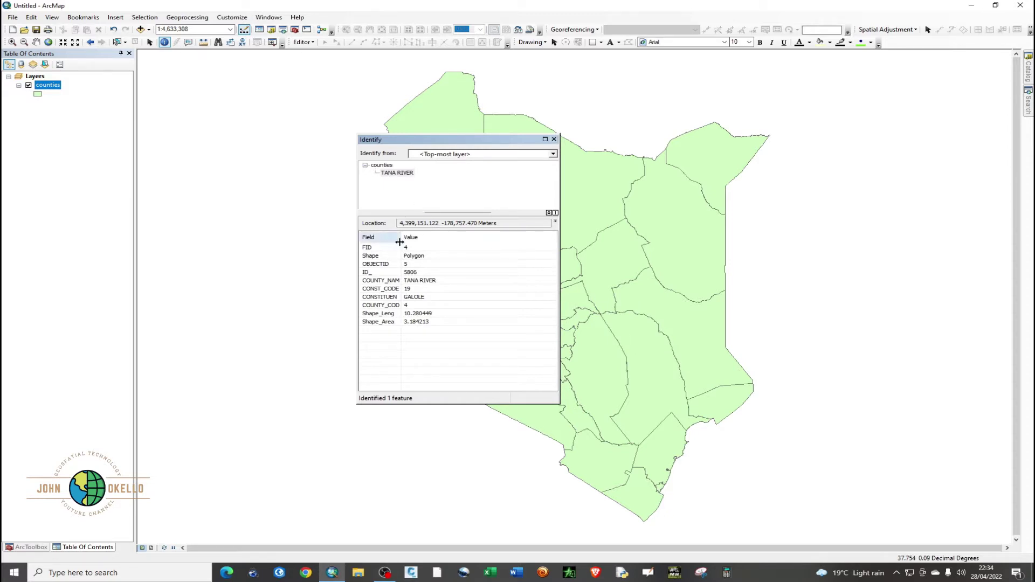
pyautogui.click(484, 224)
# Show the Identify location readout in Decimal Degrees, then Nautical Miles, then Yards
pyautogui.click(556, 223)
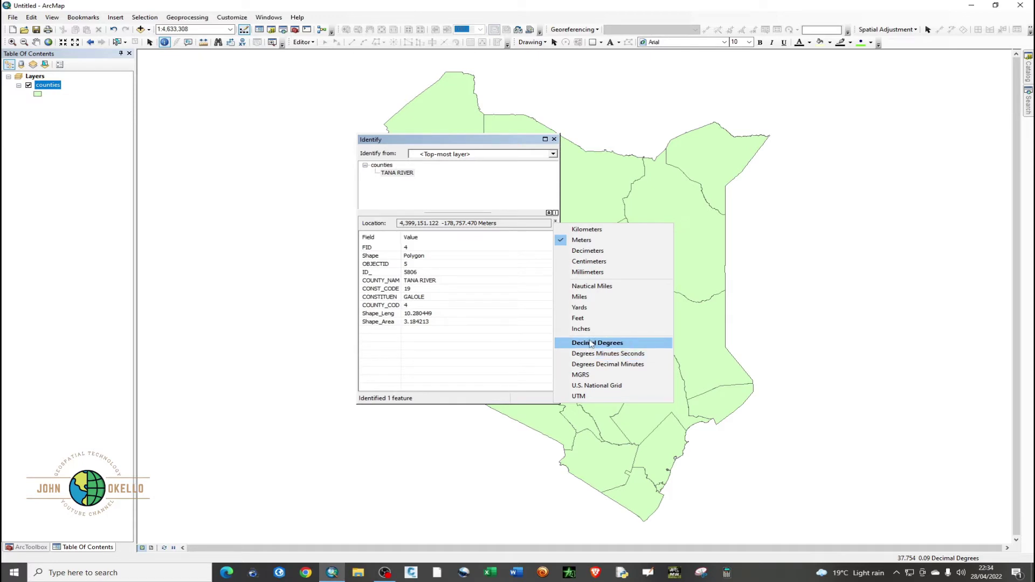
pyautogui.click(593, 344)
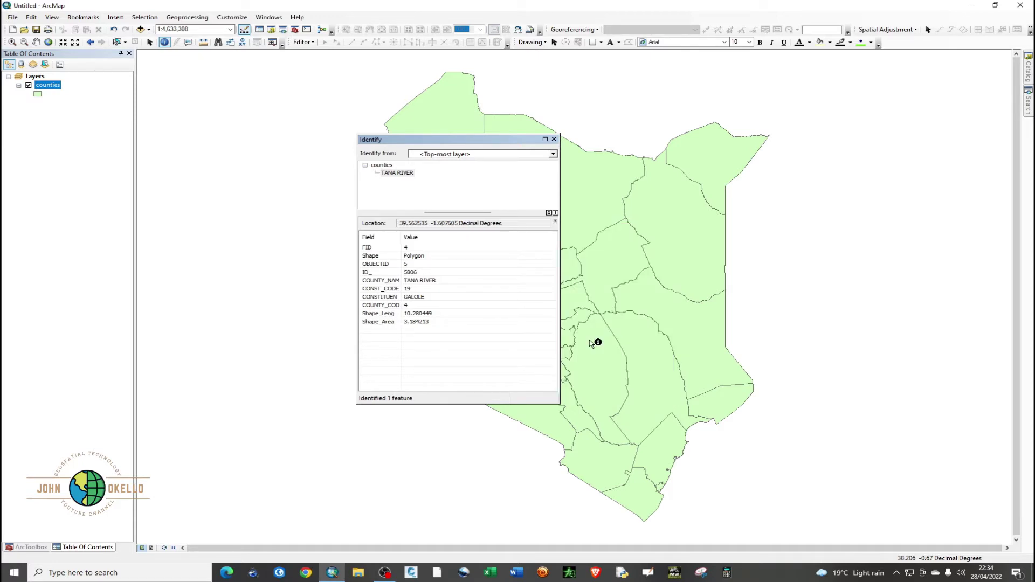
pyautogui.click(557, 223)
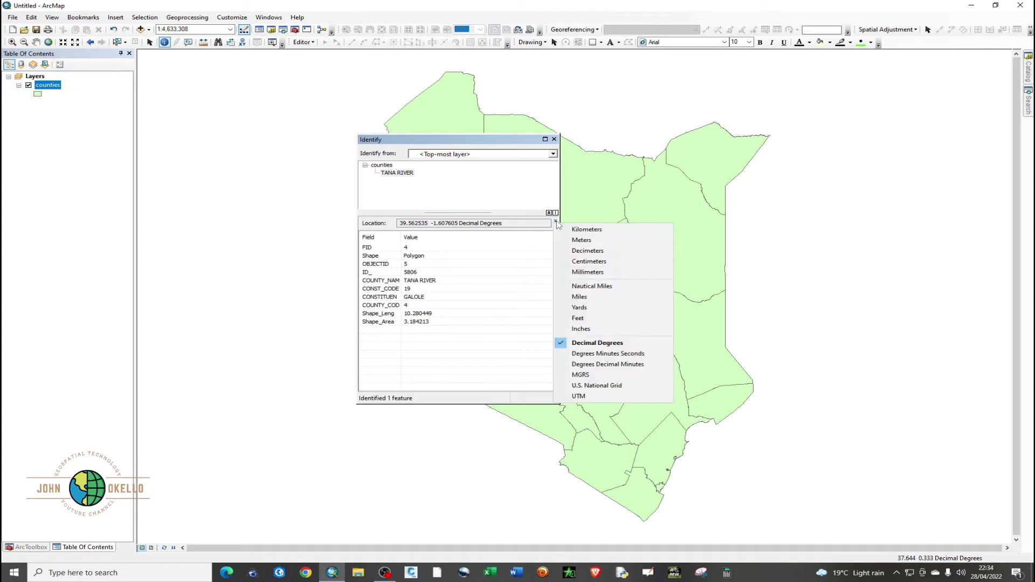
pyautogui.click(590, 287)
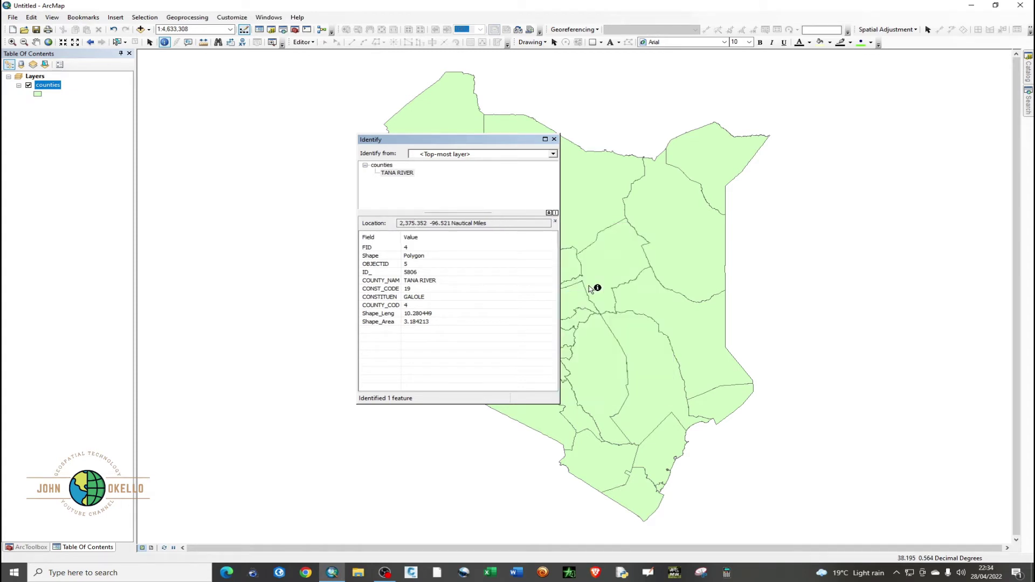
pyautogui.click(556, 224)
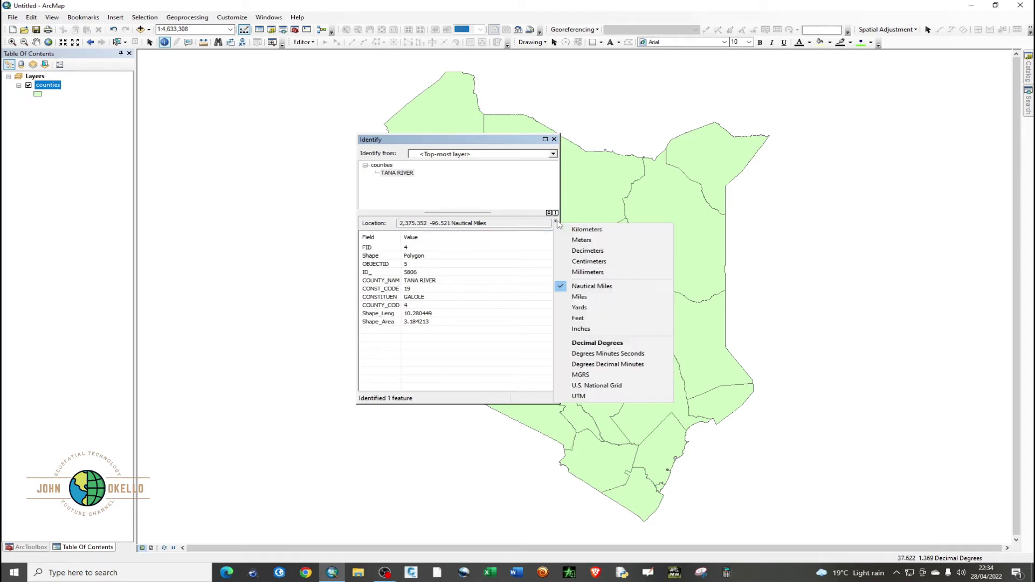
pyautogui.click(587, 314)
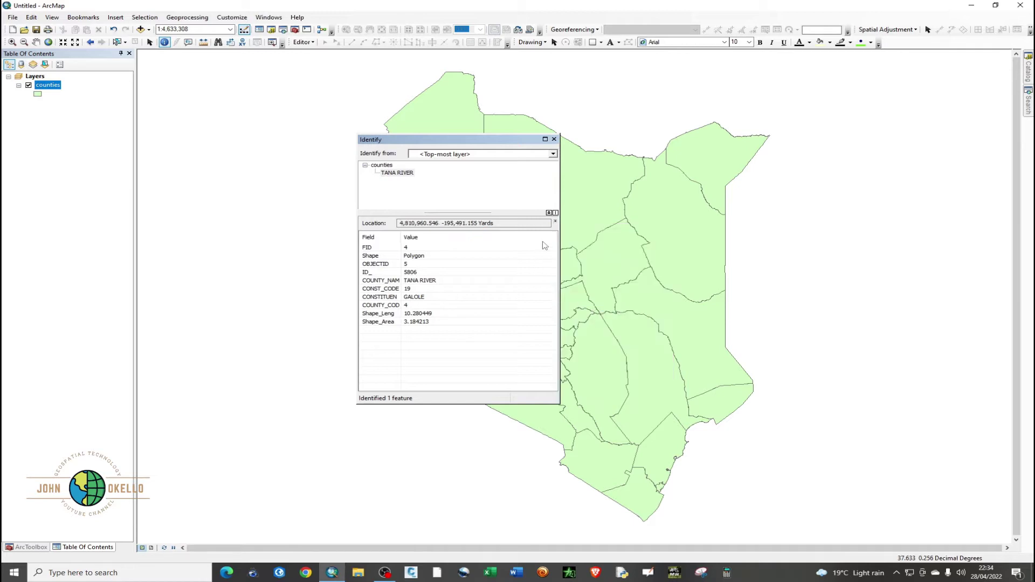
# Return the location readout to Meters and close the Identify results
pyautogui.click(556, 225)
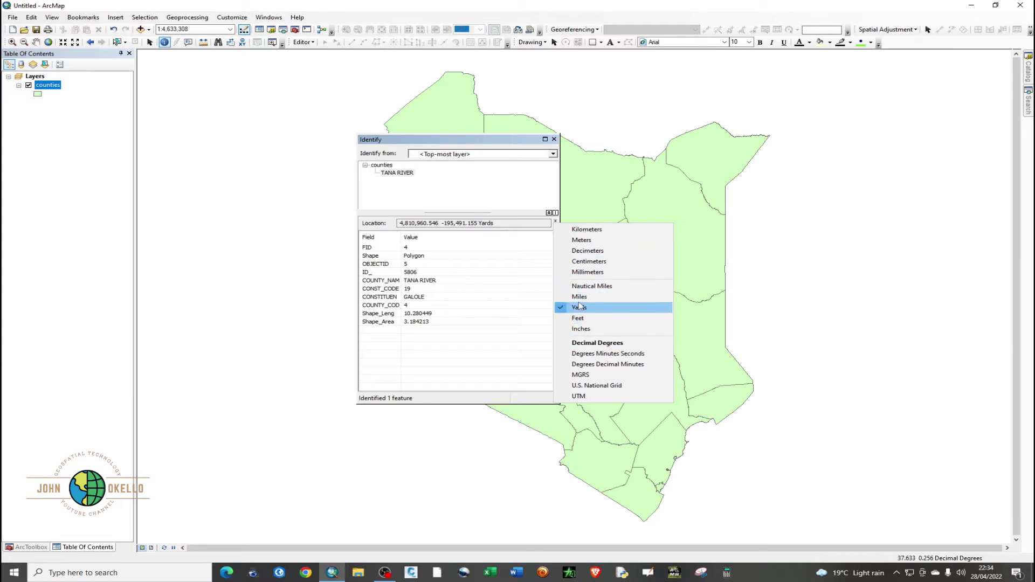
pyautogui.click(582, 241)
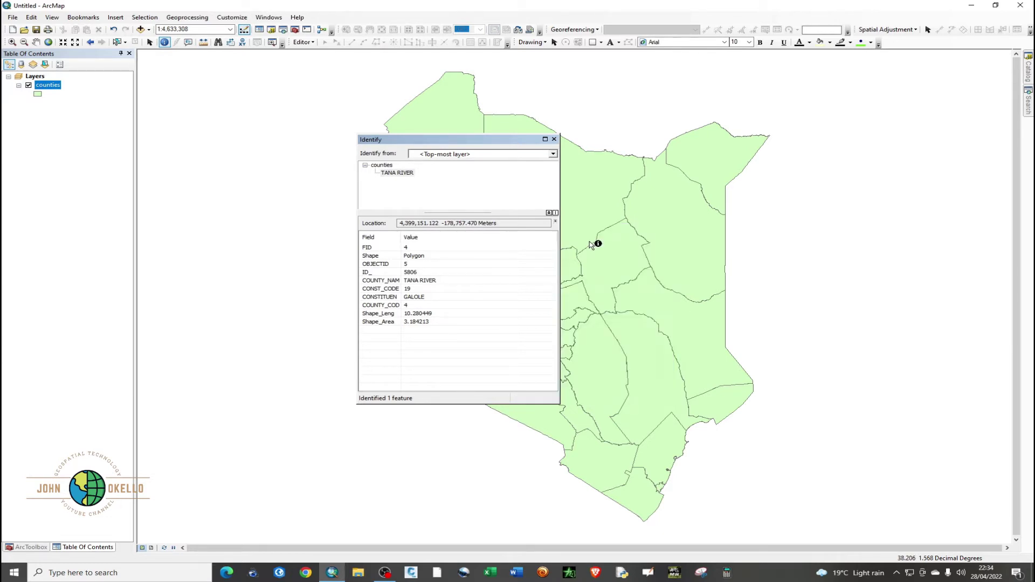
pyautogui.click(554, 139)
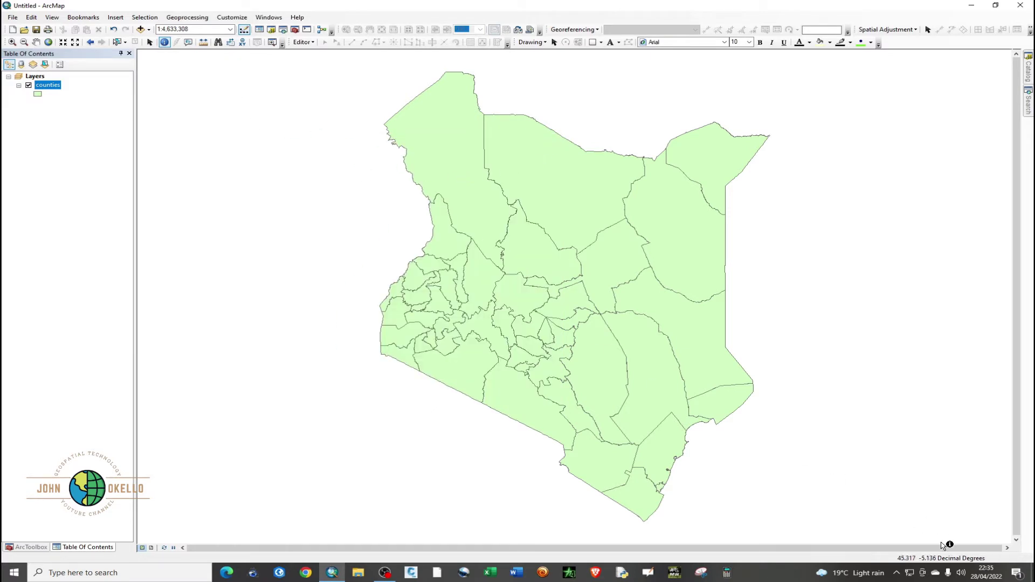
pyautogui.click(150, 42)
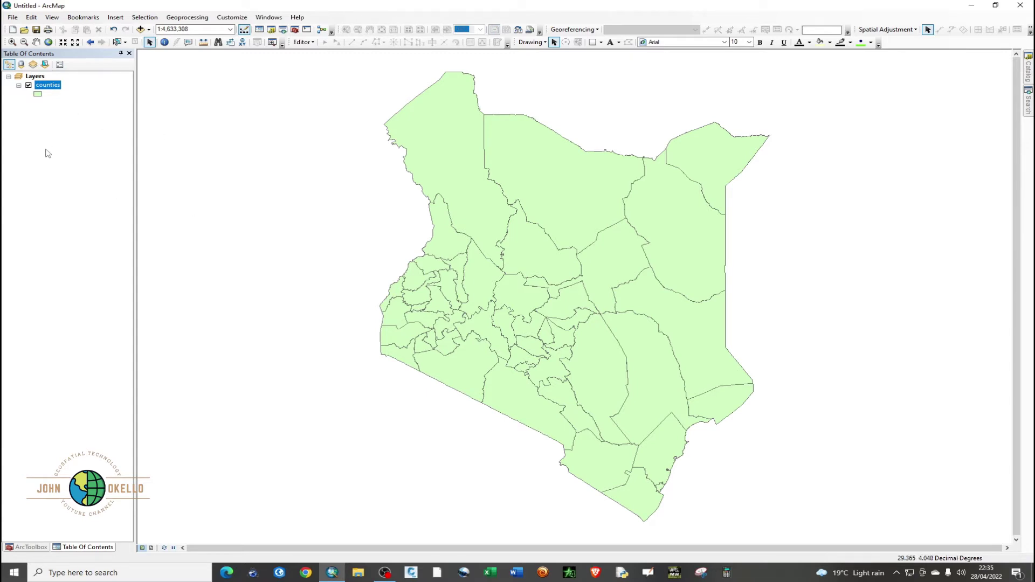
pyautogui.click(35, 77)
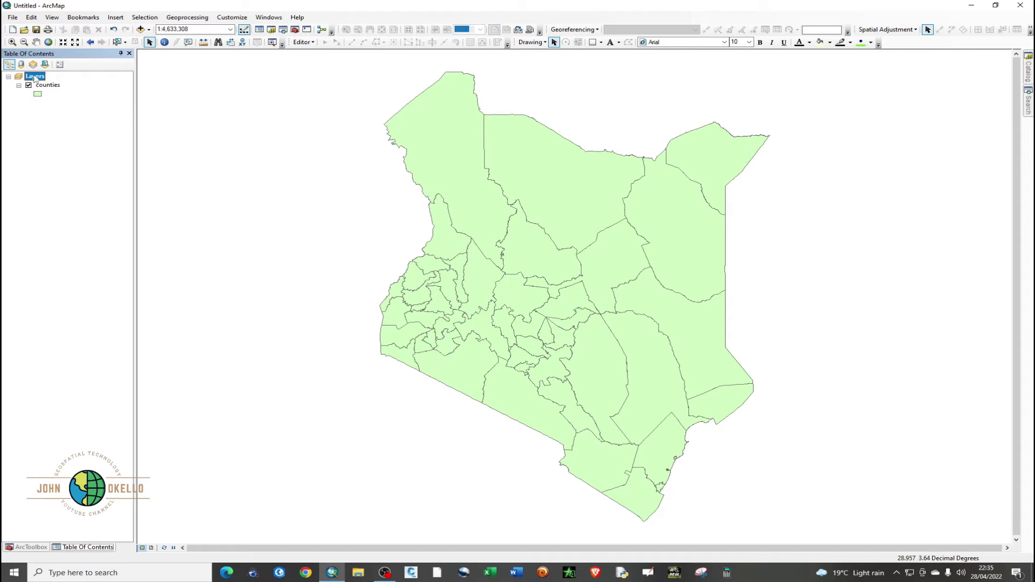
# Review the Layers data frame's coordinate system in Data Frame Properties
pyautogui.rightClick(35, 77)
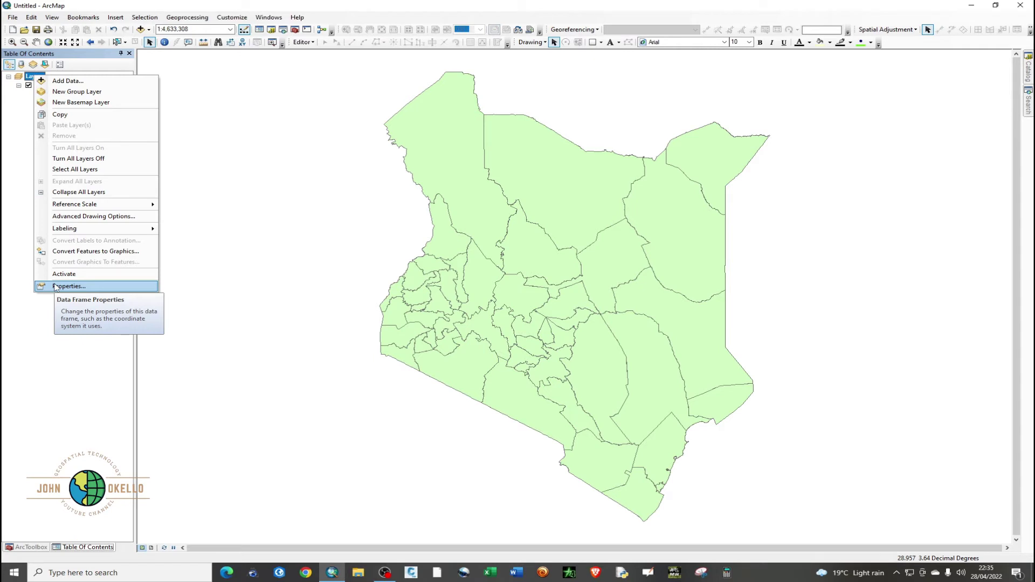
pyautogui.click(57, 287)
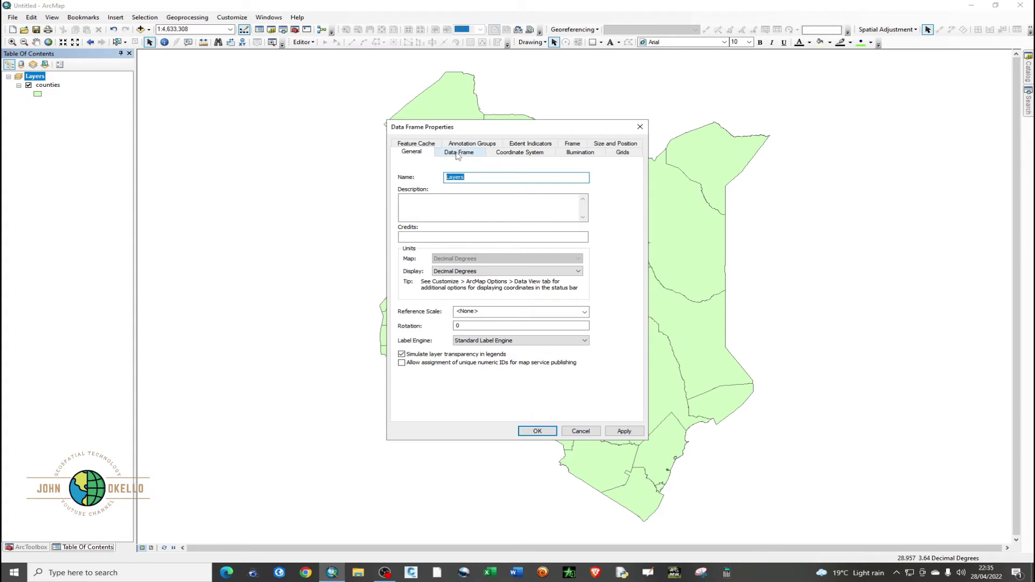
pyautogui.click(520, 153)
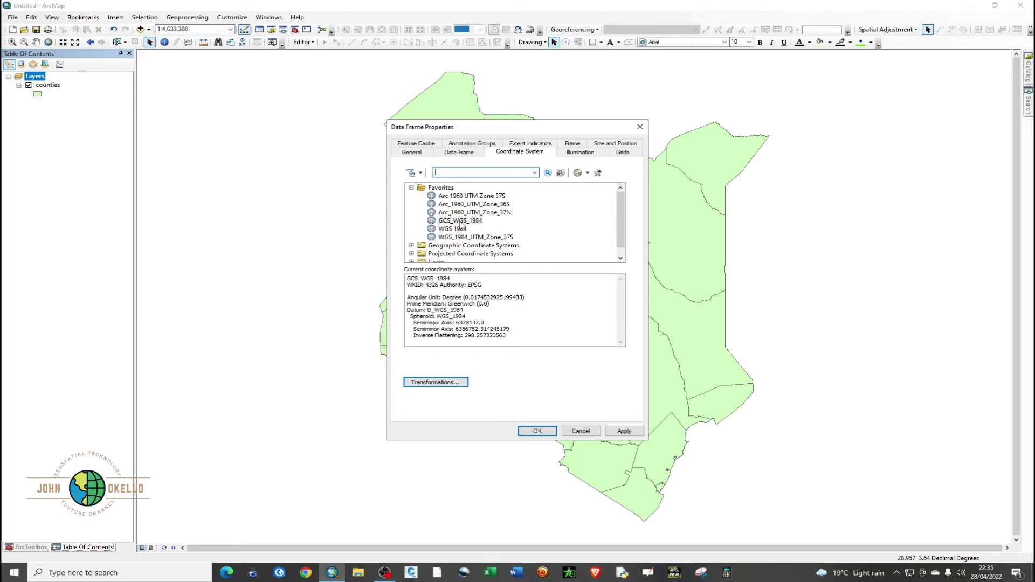
pyautogui.click(412, 154)
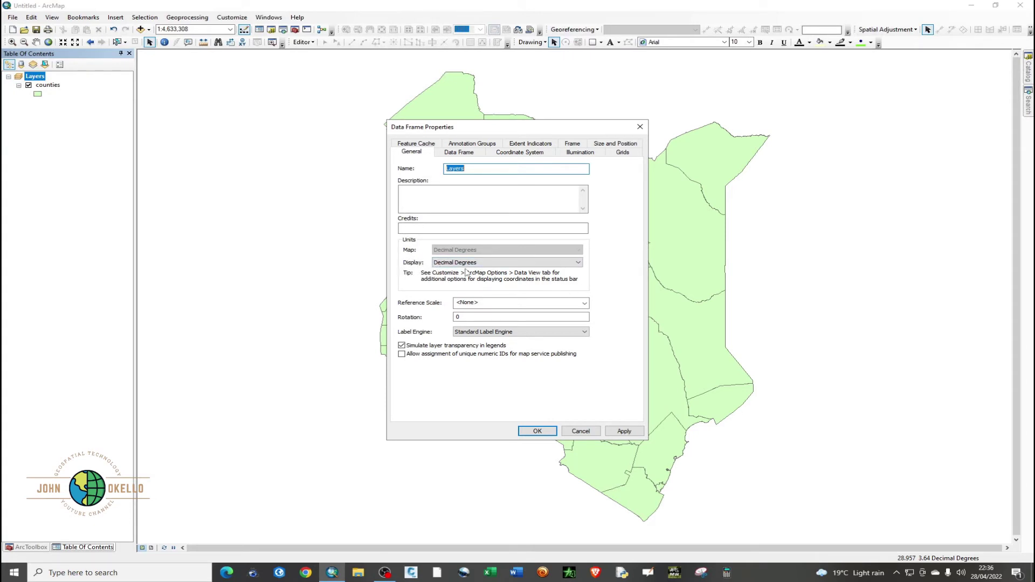
# Set the data frame display units to Meters and apply
pyautogui.click(578, 265)
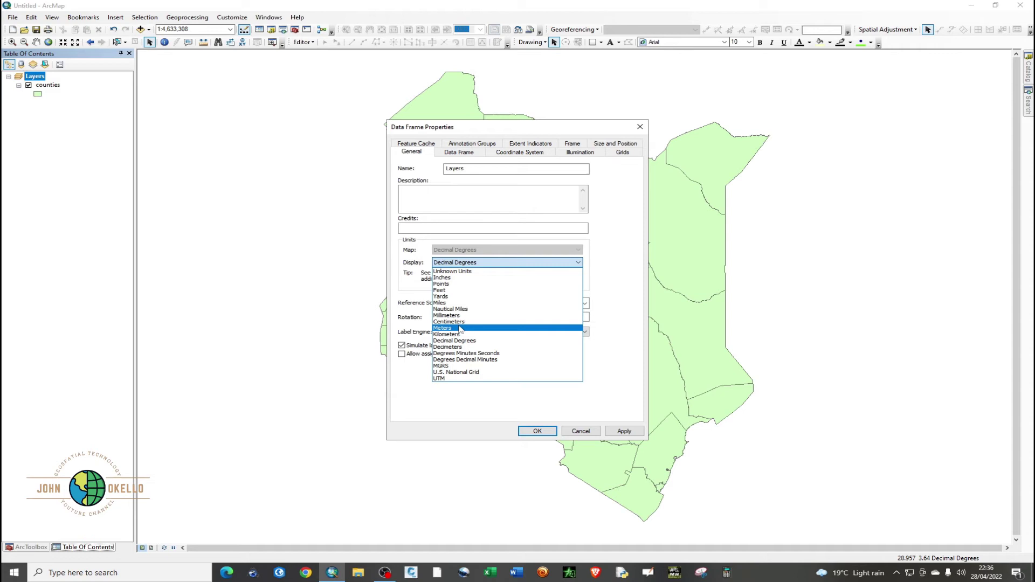
pyautogui.click(577, 263)
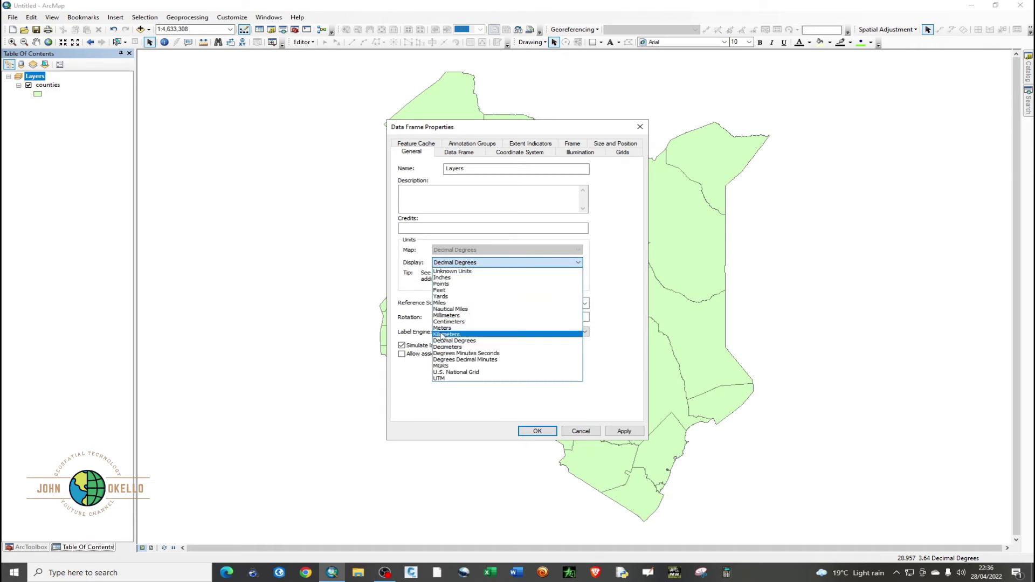
pyautogui.click(445, 329)
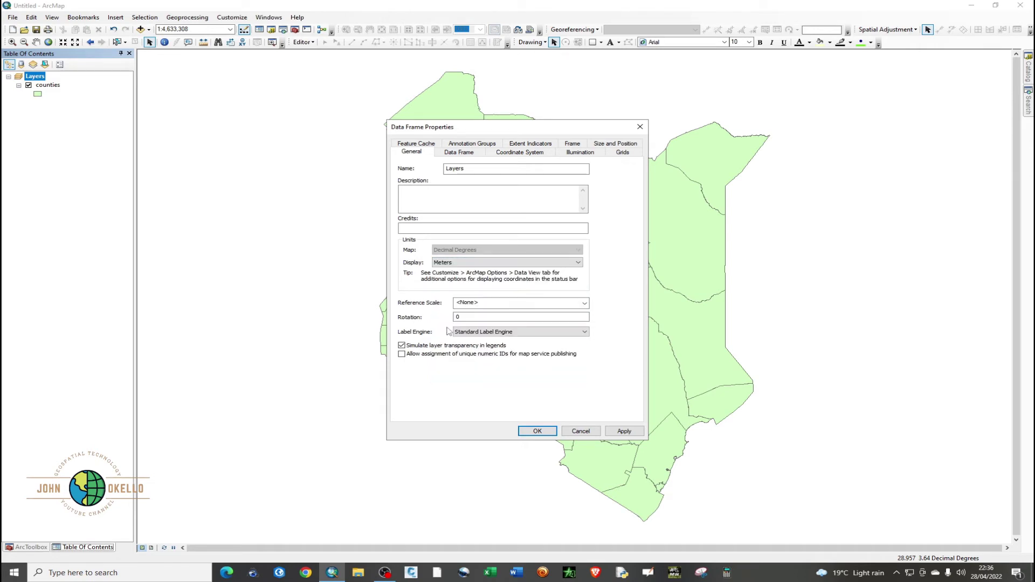
pyautogui.click(625, 430)
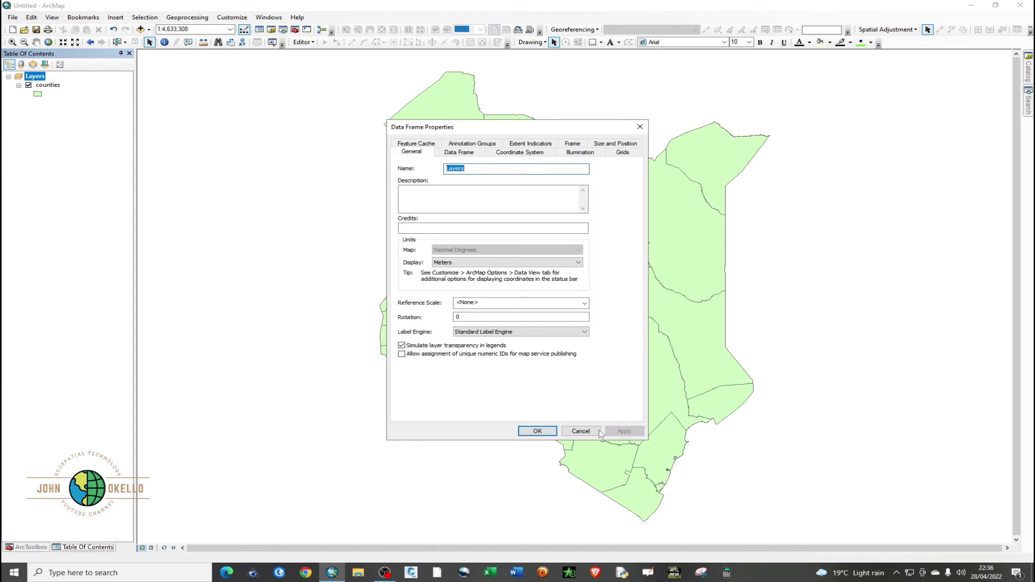
pyautogui.click(538, 431)
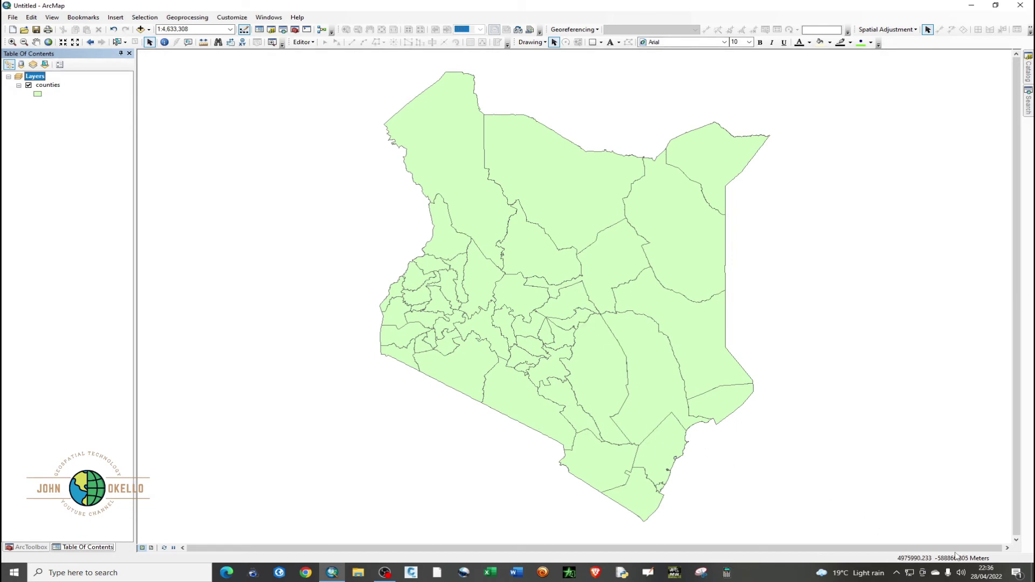
# Set the Layers data frame display units to Kilometers and apply
pyautogui.rightClick(46, 77)
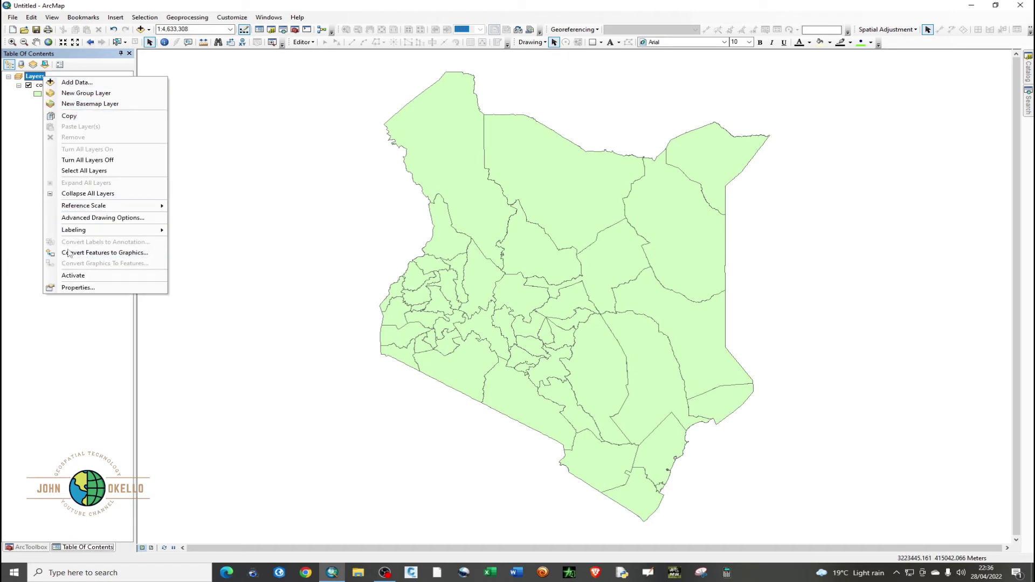
pyautogui.click(78, 288)
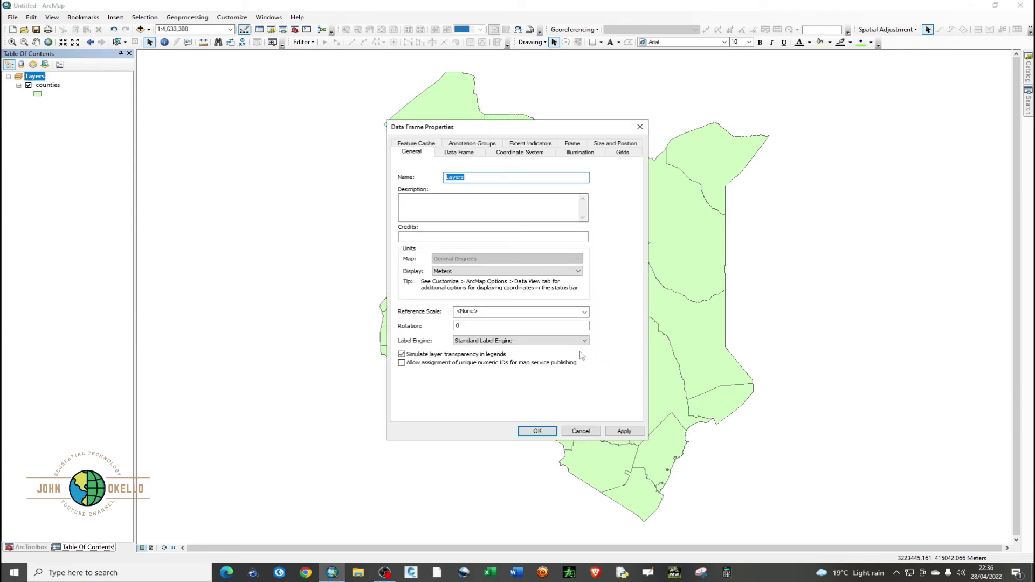
pyautogui.click(501, 270)
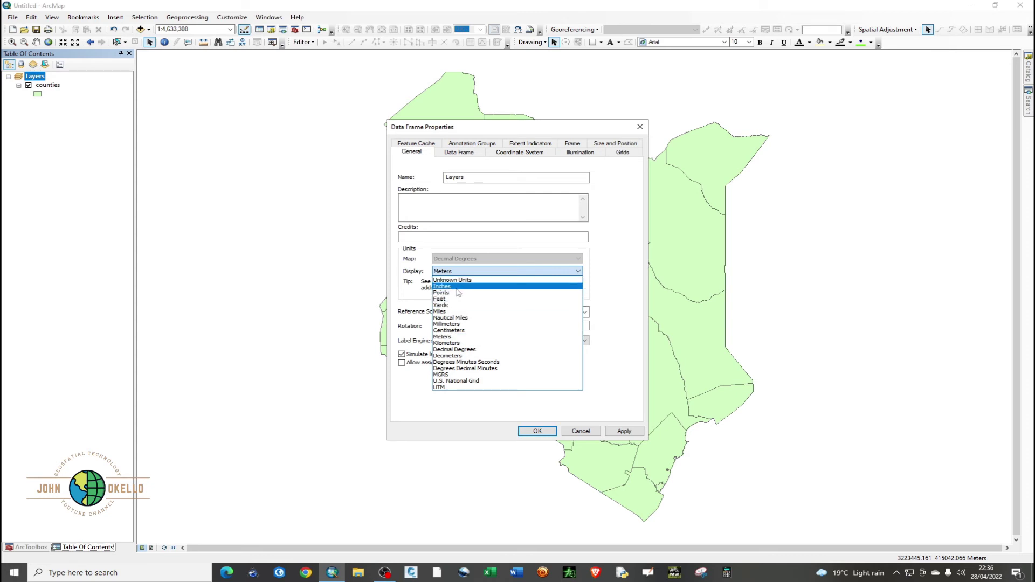
pyautogui.click(449, 342)
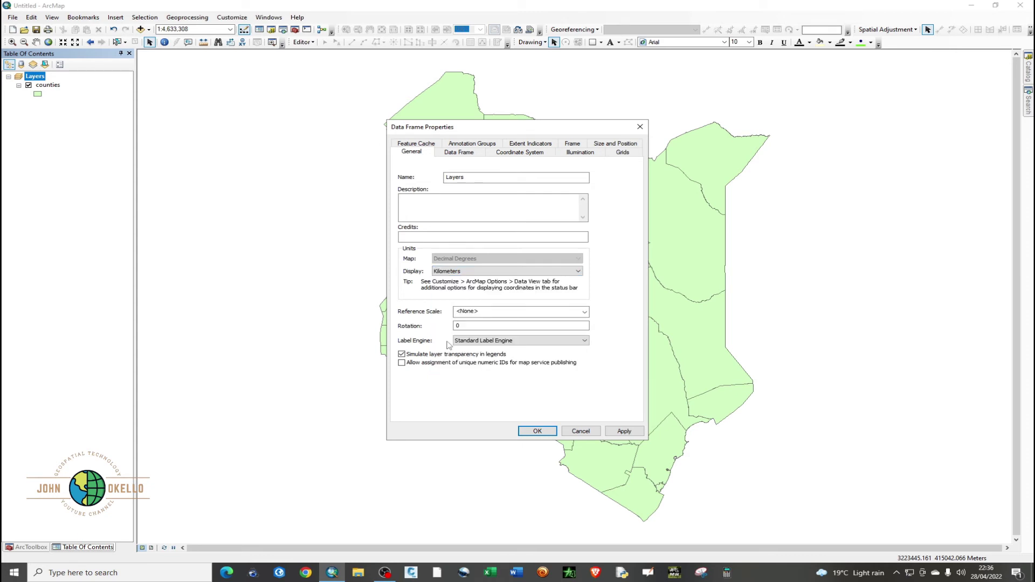
pyautogui.click(624, 432)
pyautogui.click(537, 431)
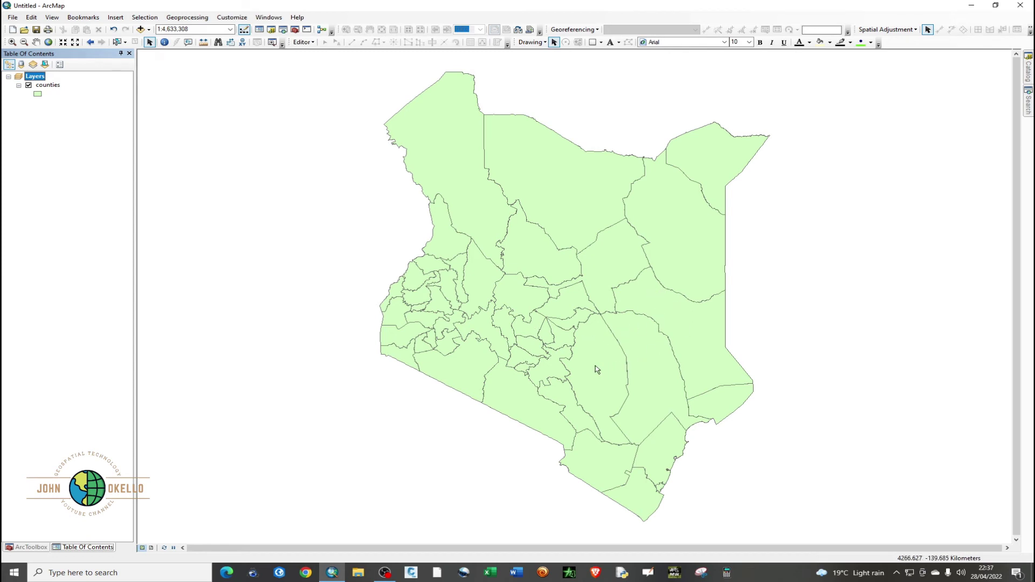
# Set the Layers data frame display units to Degrees Minutes Seconds and apply
pyautogui.rightClick(36, 78)
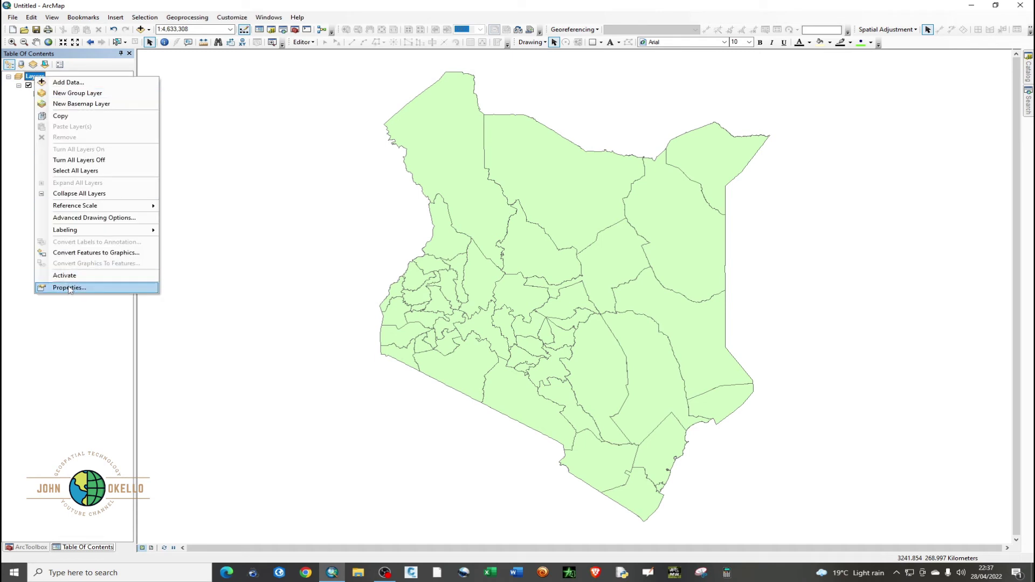
pyautogui.click(86, 290)
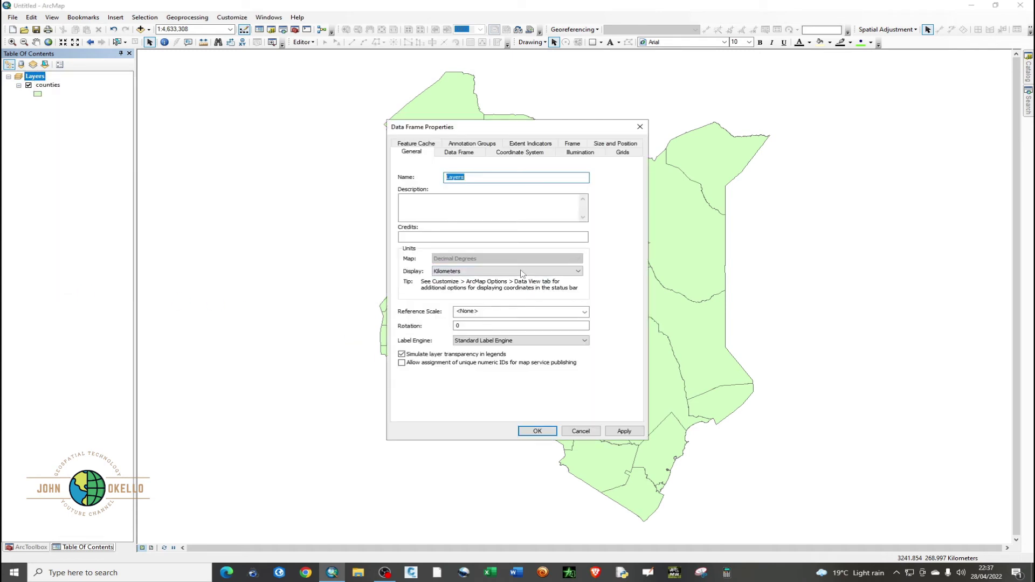
pyautogui.click(580, 272)
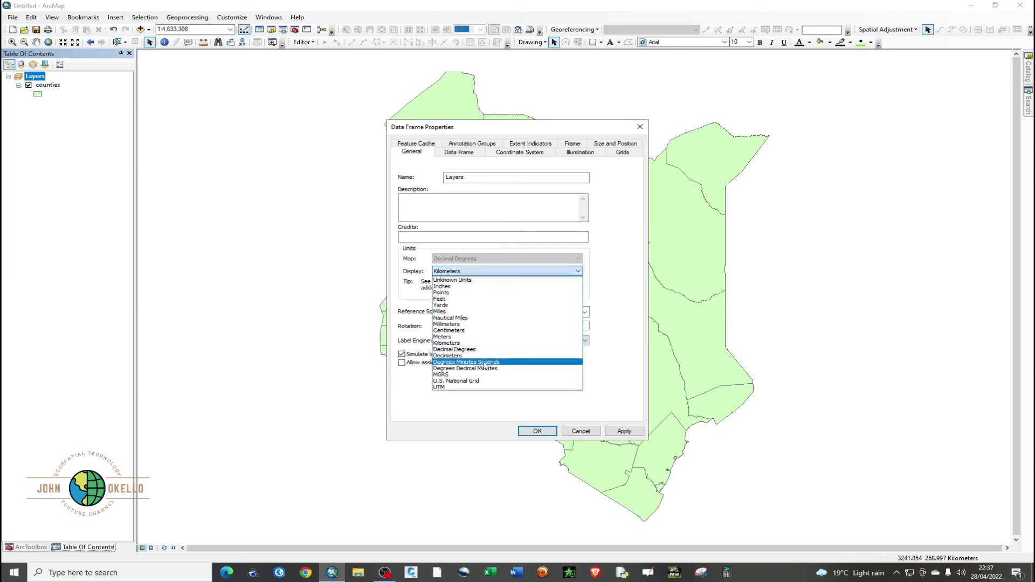
pyautogui.click(485, 362)
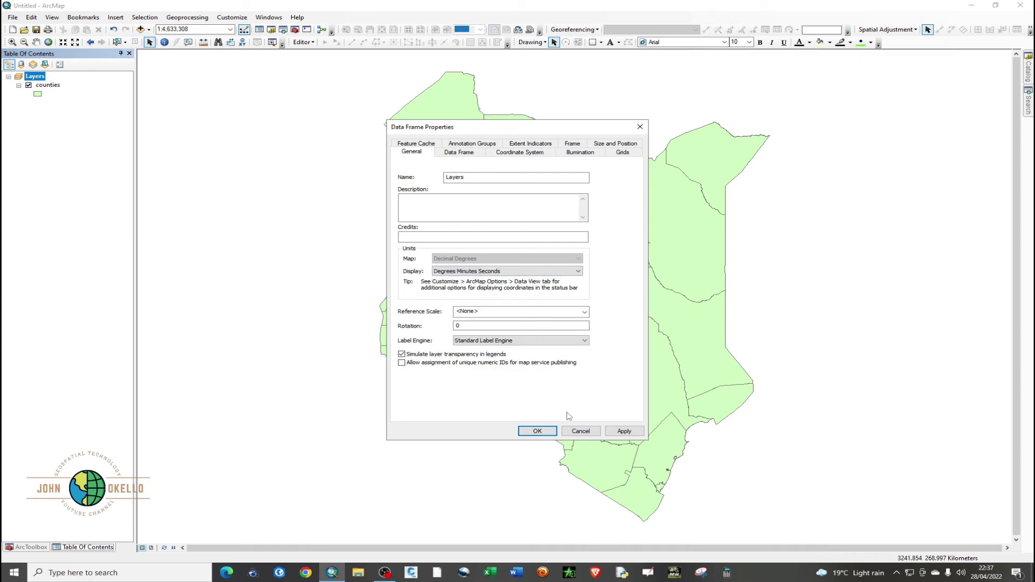
pyautogui.click(624, 431)
pyautogui.click(537, 431)
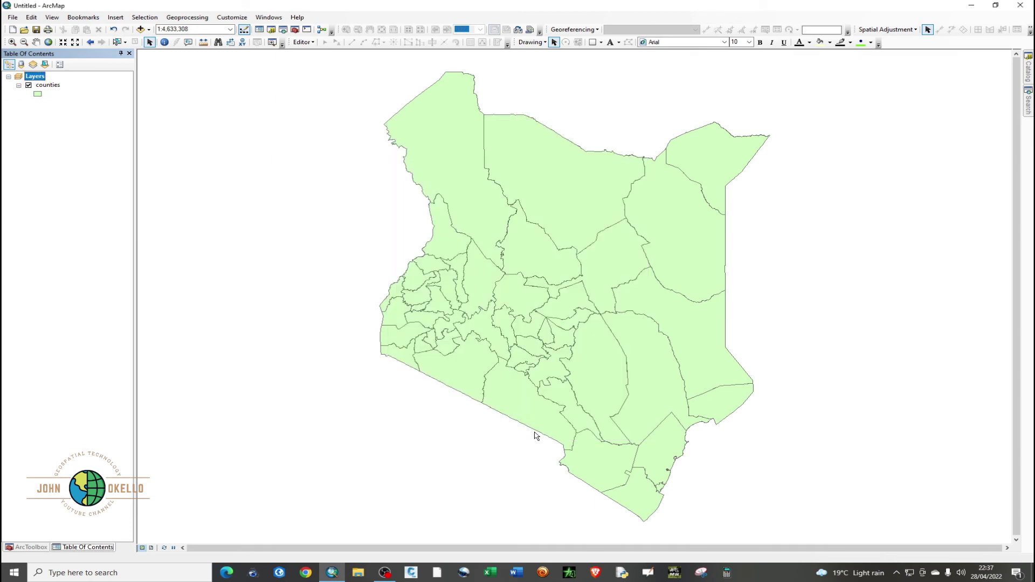